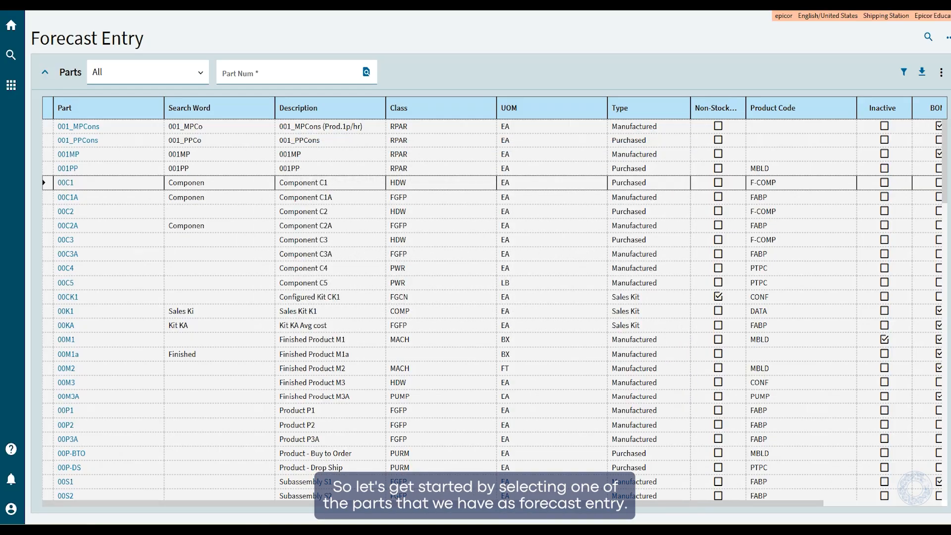
Step: Open part 00C1, add a Main site forecast line dated 4/30/2026 with a forecast quantity of 1, and save it
left_click(68, 183)
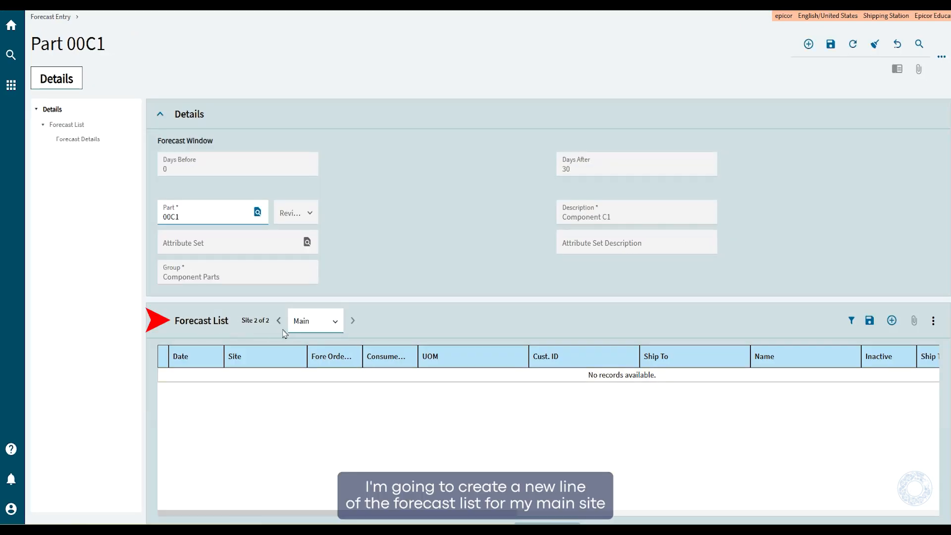
left_click(893, 322)
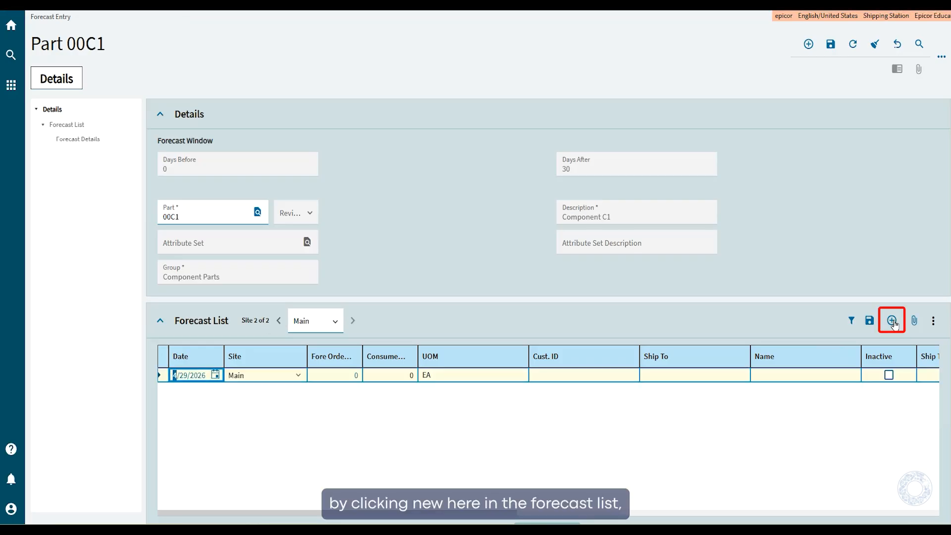
left_click(214, 375)
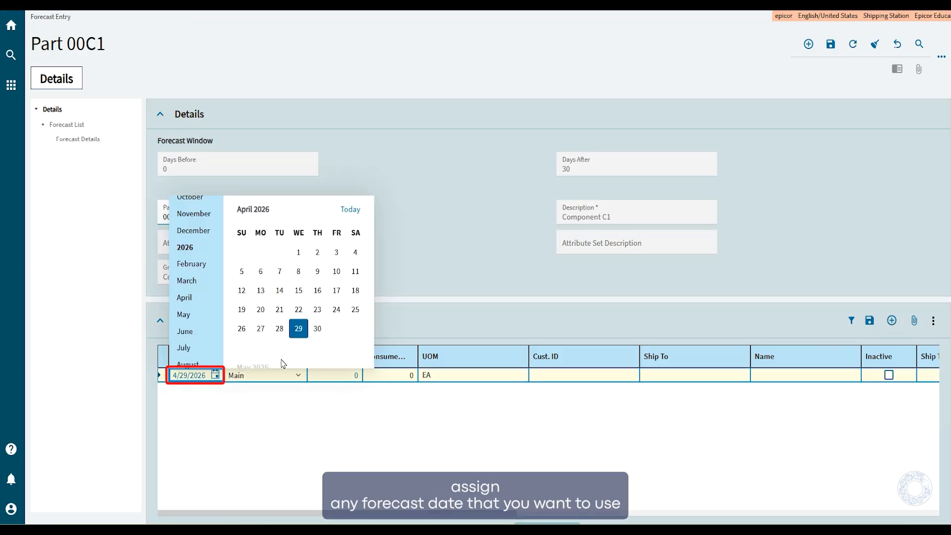
left_click(317, 328)
left_click(355, 377)
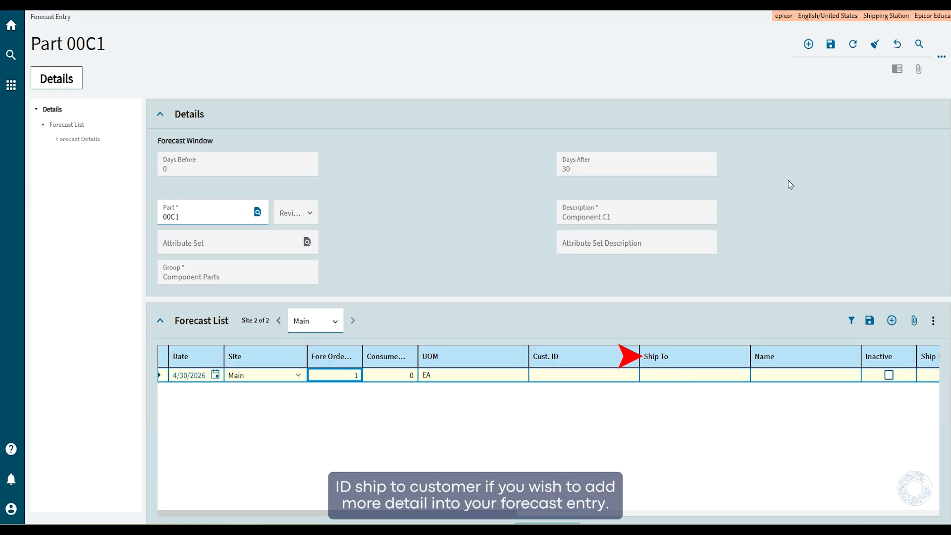
left_click(830, 45)
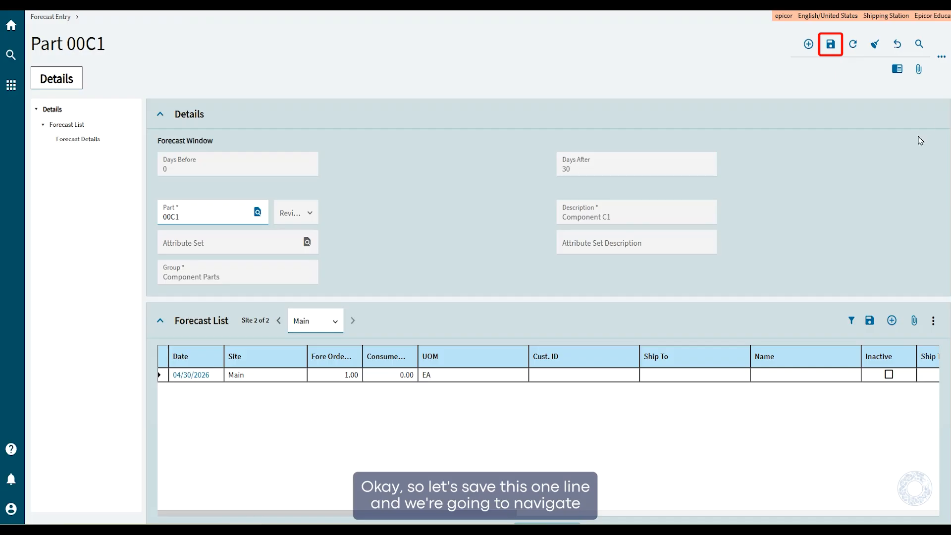
Step: Export the forecast to a file named TESTMH123
left_click(941, 59)
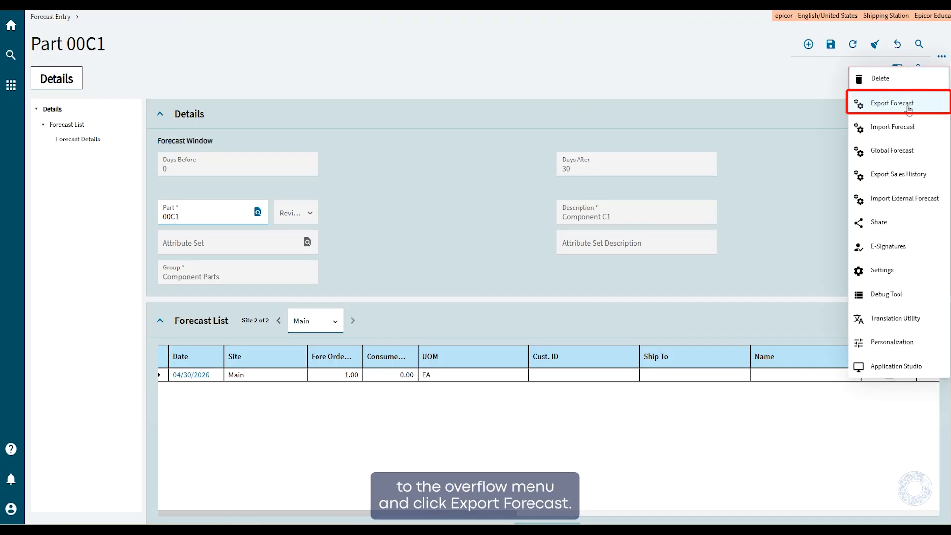
left_click(910, 108)
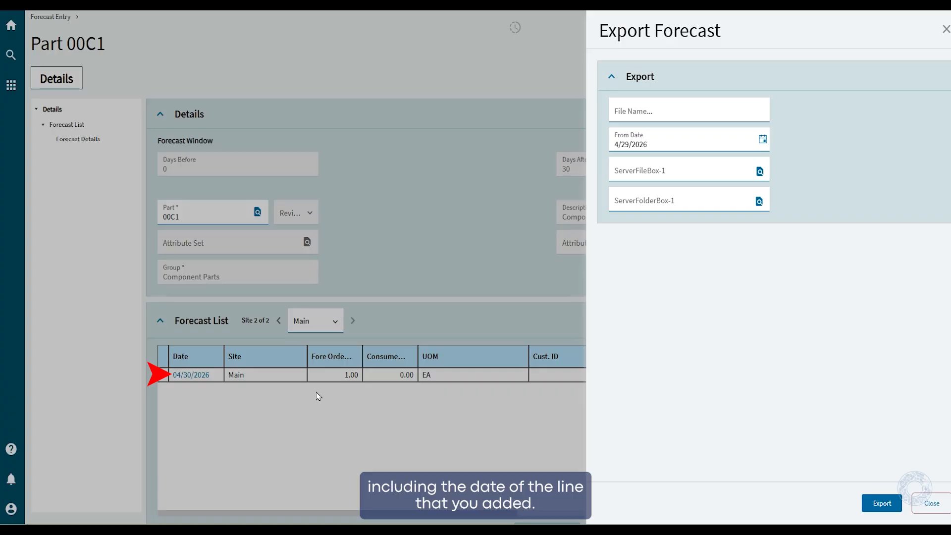
left_click(655, 114)
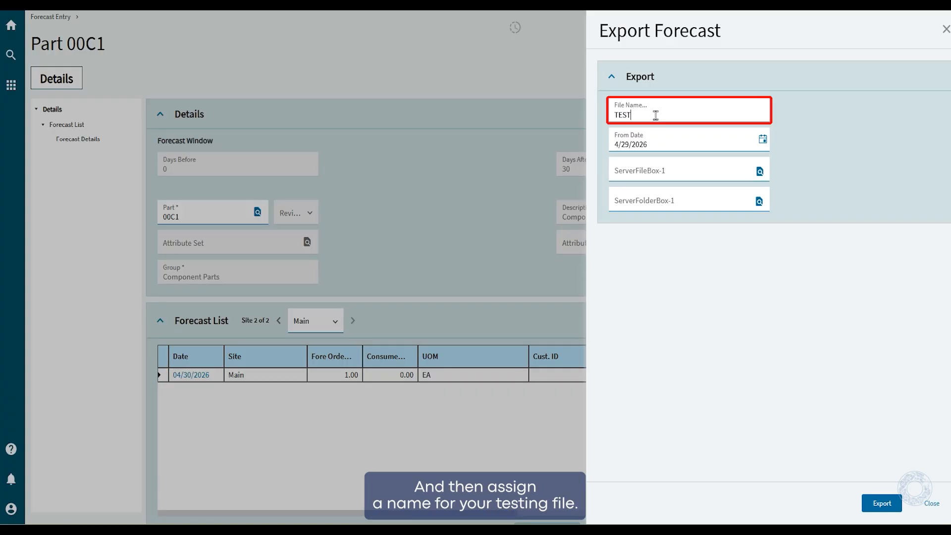
type("TESTMH123")
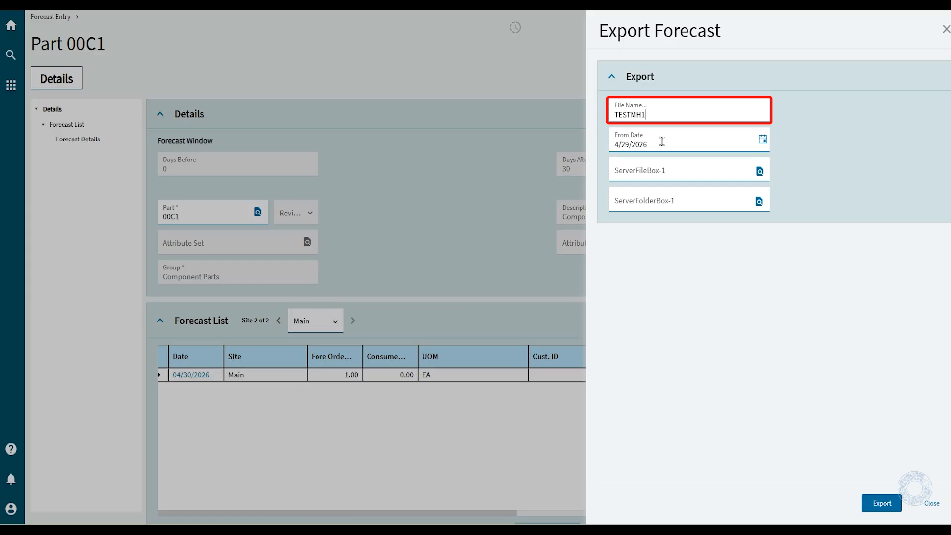
left_click(883, 503)
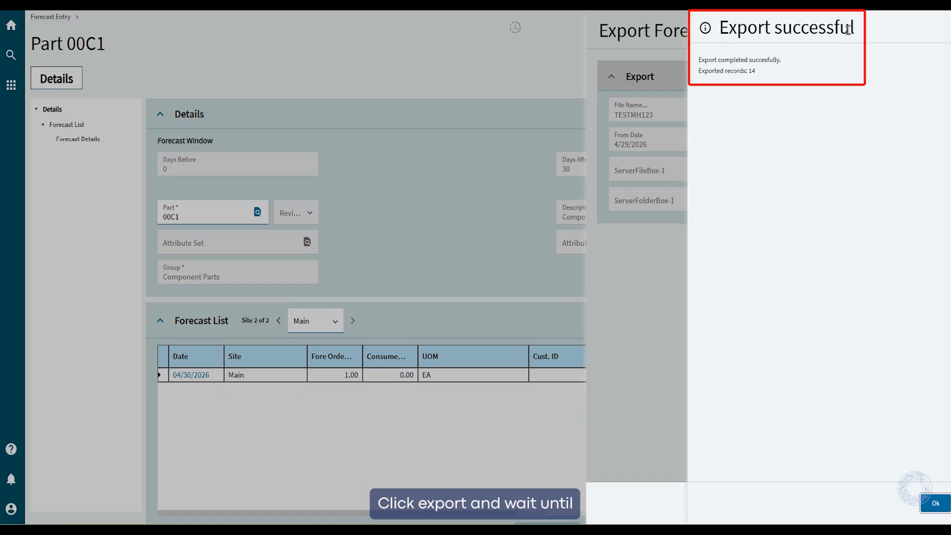
left_click(935, 505)
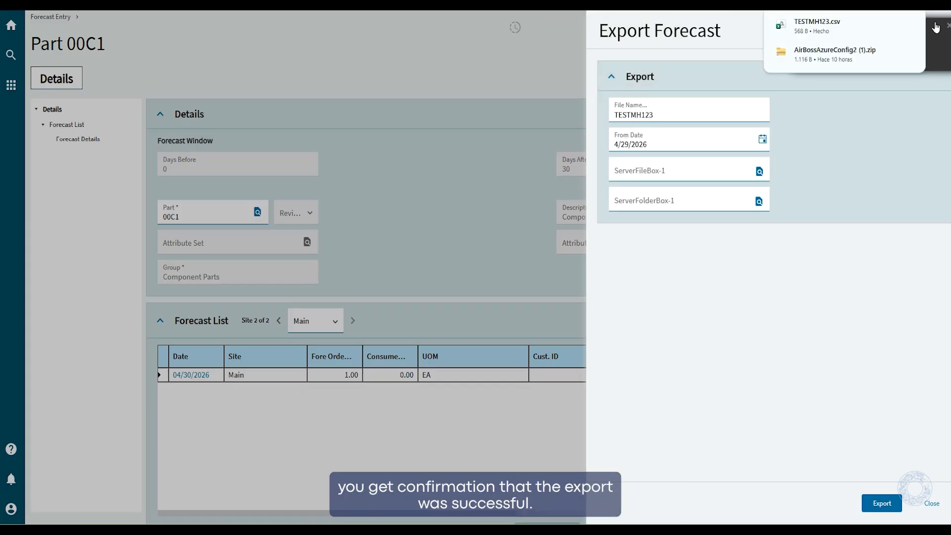
Step: Open the exported TESTMH123.csv in Excel and widen column C to fit the full dates
left_click(825, 25)
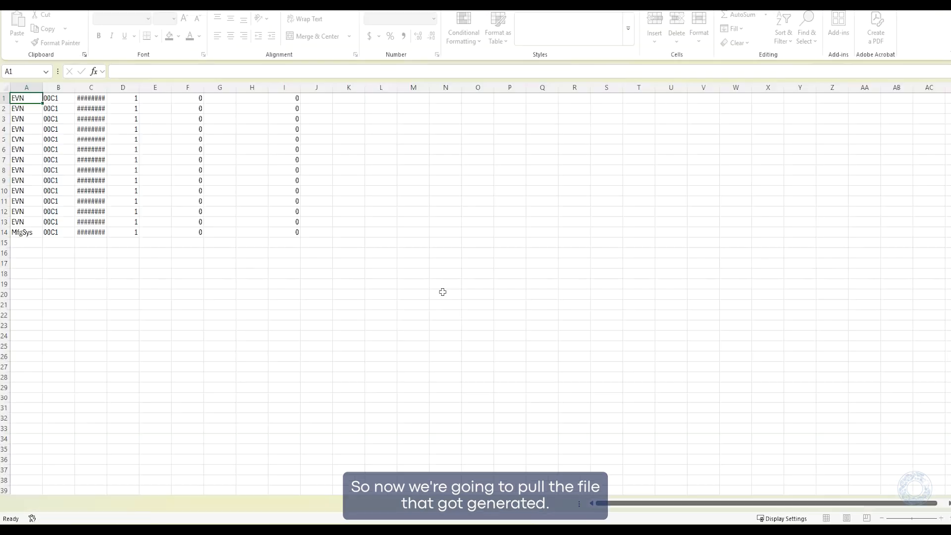
left_click_drag(106, 104, 128, 105)
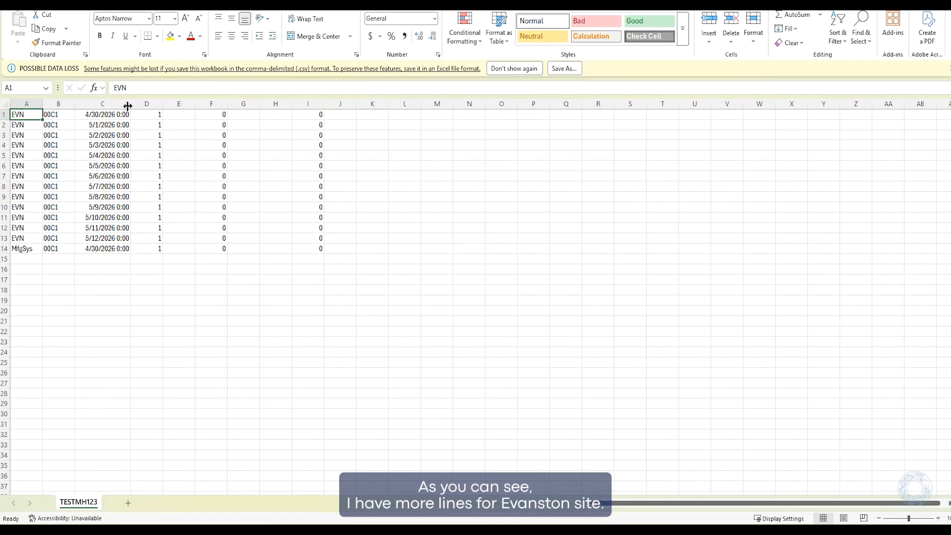
Step: Extend the MfgSys rows through row 26 with site MfgSys, part 00C1 and consecutive daily dates from 4/30/2026 to 5/12/2026
left_click(30, 249)
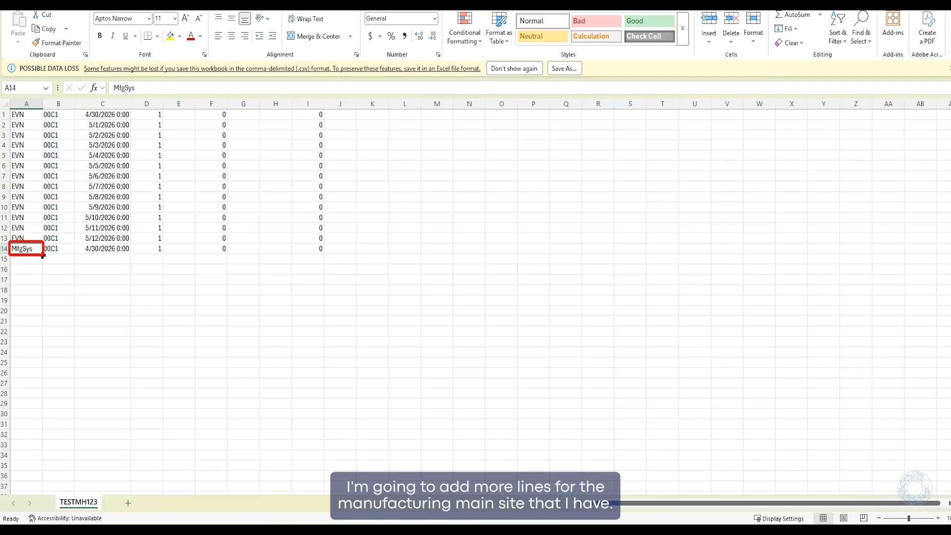
left_click_drag(42, 255, 42, 376)
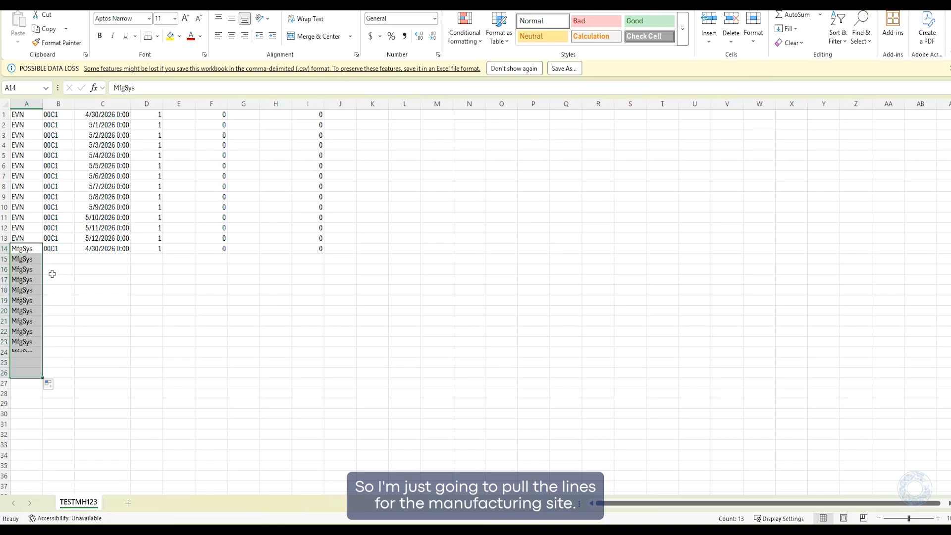
left_click(64, 246)
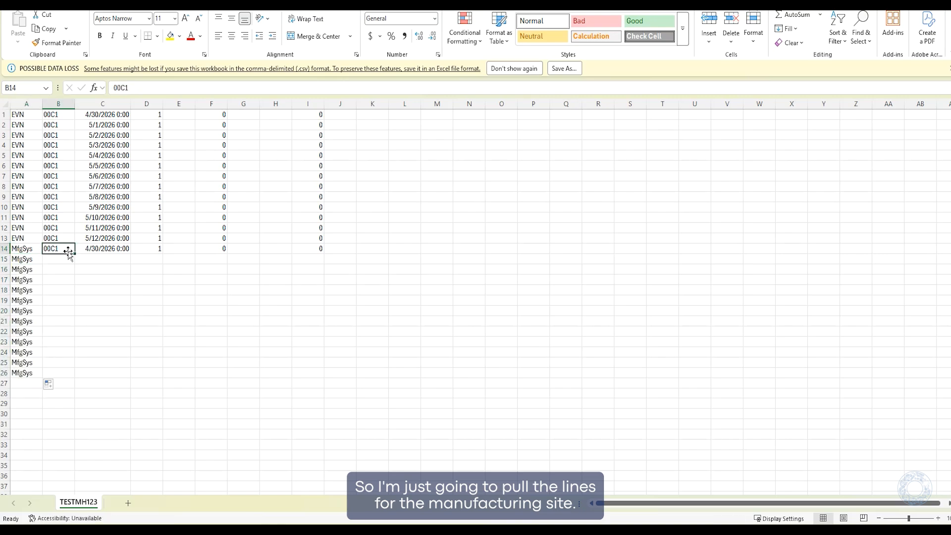
left_click(69, 236)
left_click_drag(70, 236, 75, 382)
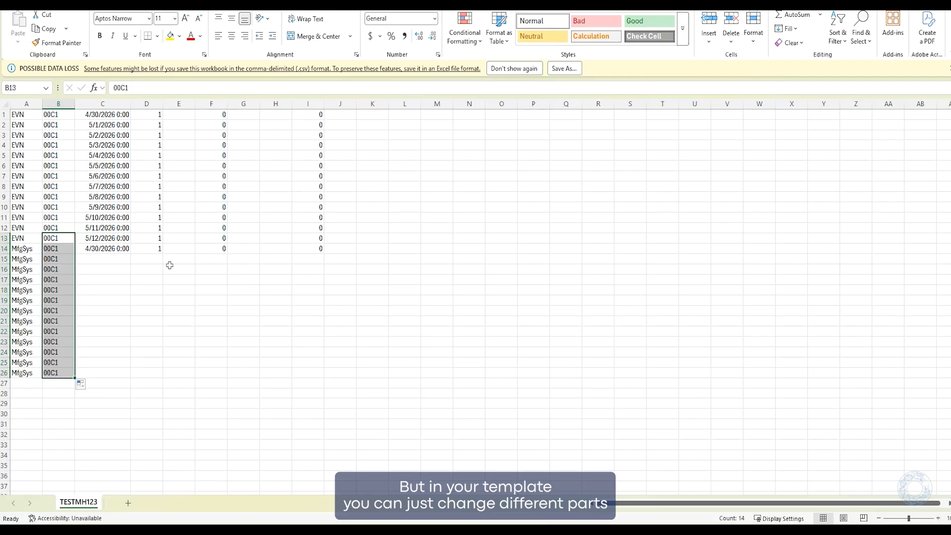
left_click(124, 251)
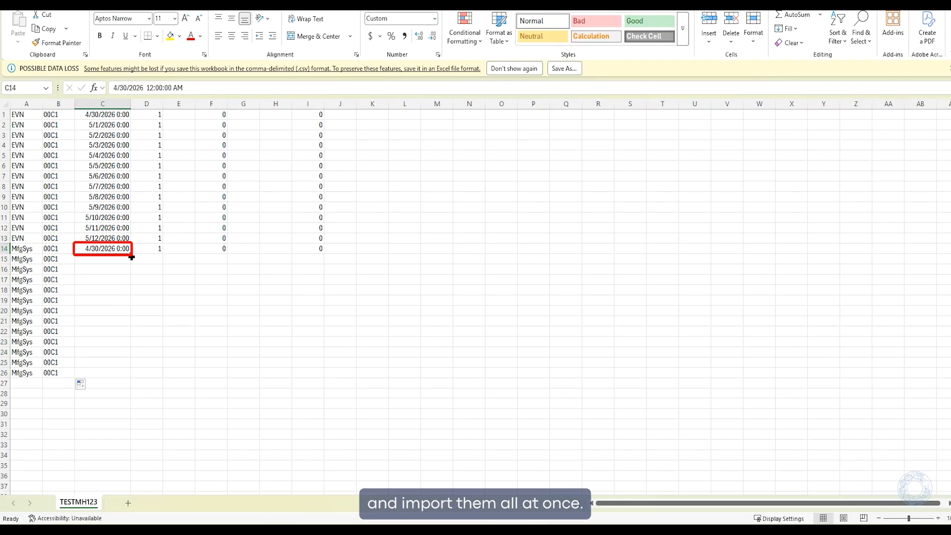
left_click_drag(132, 256, 126, 377)
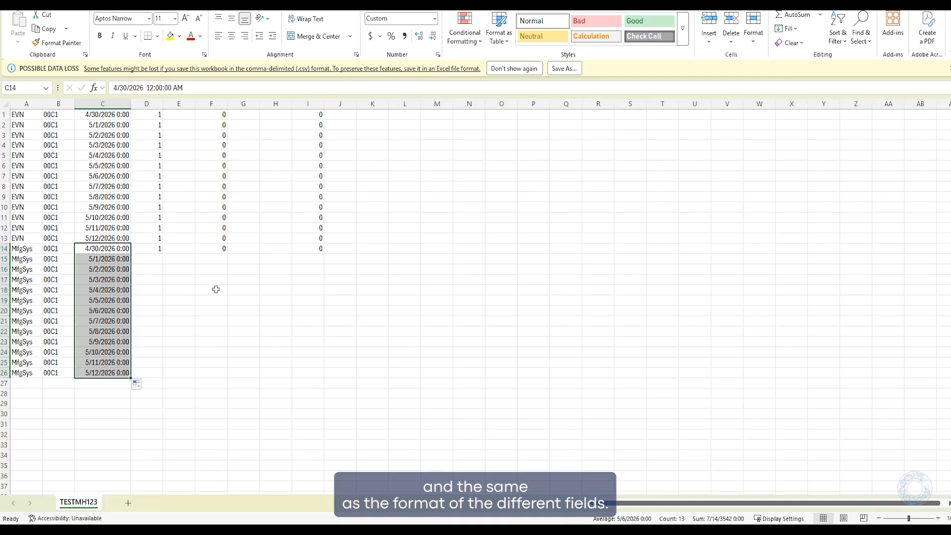
Step: Fill the MfgSys rows down to row 26 with 1 in column D and 0 in columns F and I
left_click(159, 248)
left_click_drag(164, 256, 165, 379)
left_click(224, 250)
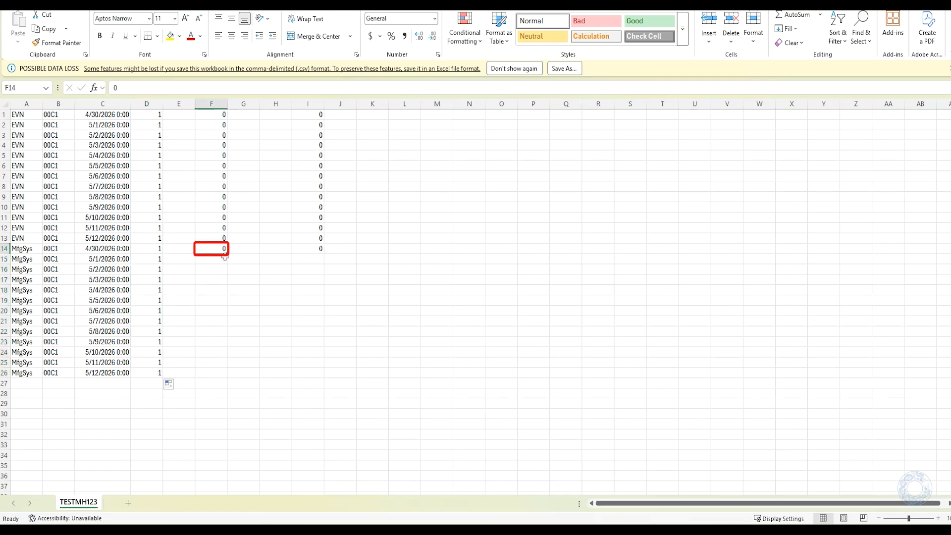
left_click_drag(228, 254, 231, 379)
left_click(322, 250)
left_click_drag(325, 255, 325, 379)
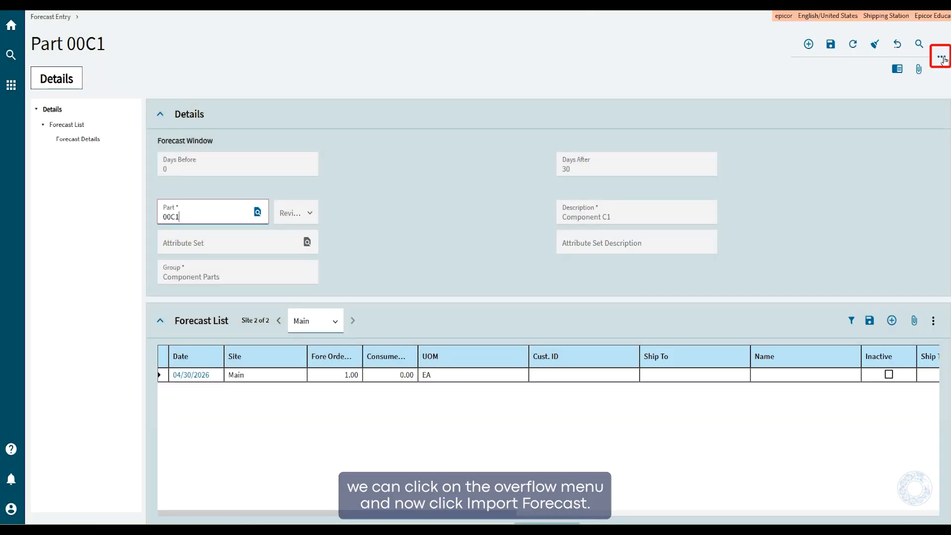
Step: Back in Epicor, start a forecast import for part 00C1 and choose TESTMH123.csv as its source file
left_click(941, 58)
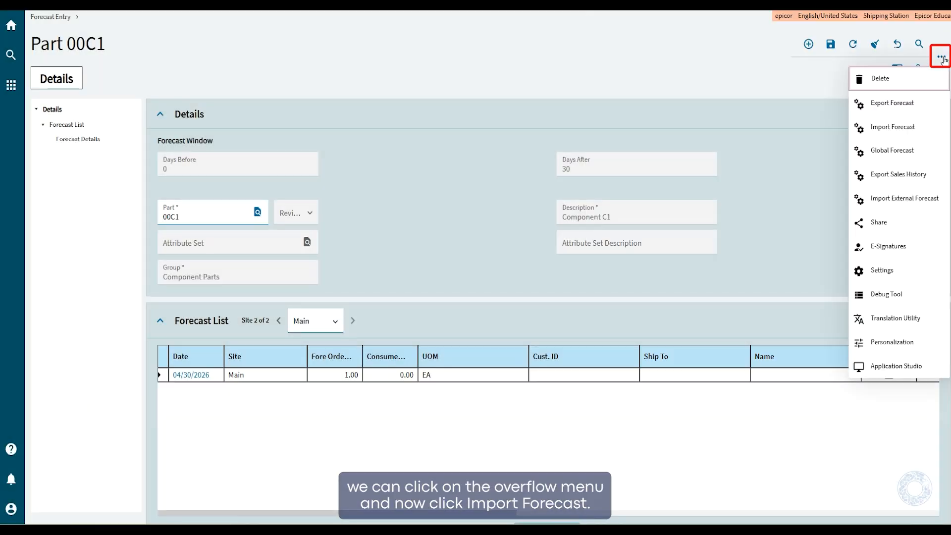
left_click(912, 130)
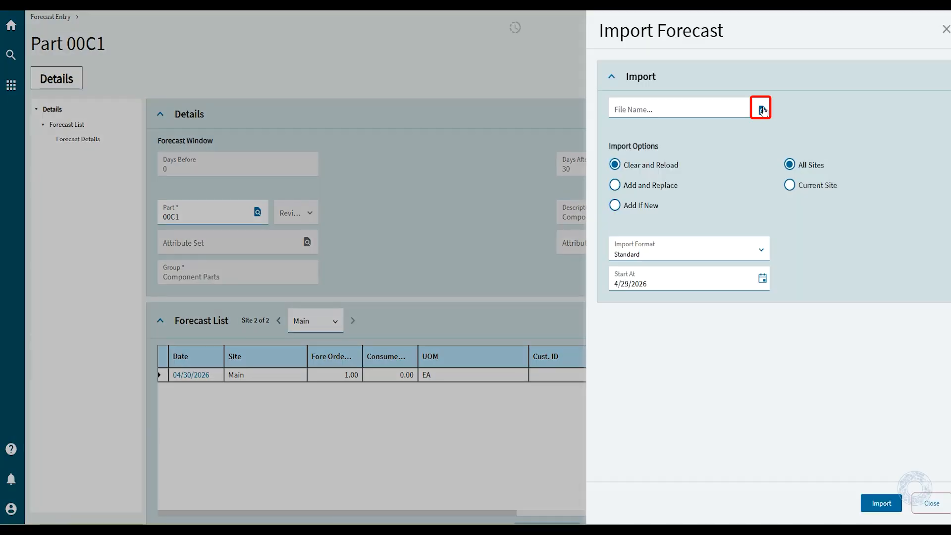
left_click(763, 110)
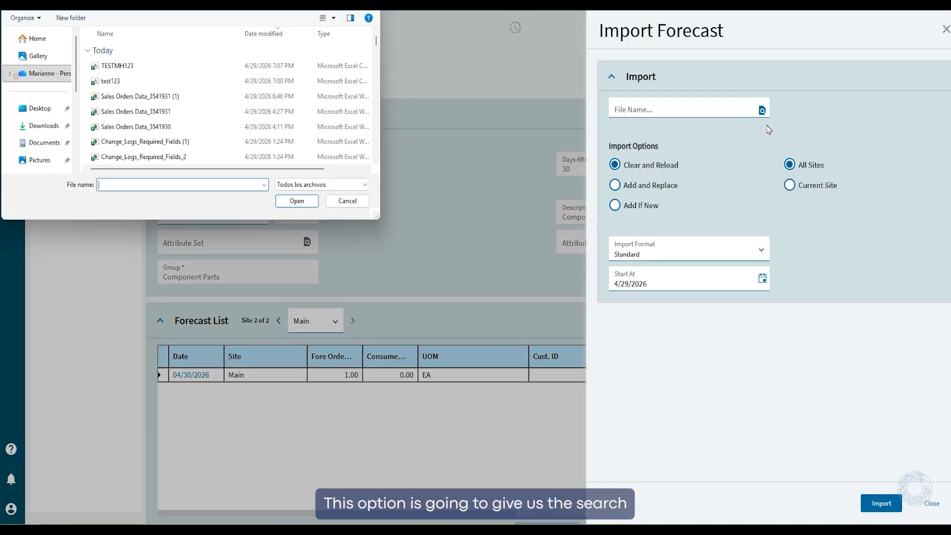
left_click(114, 68)
double_click(115, 68)
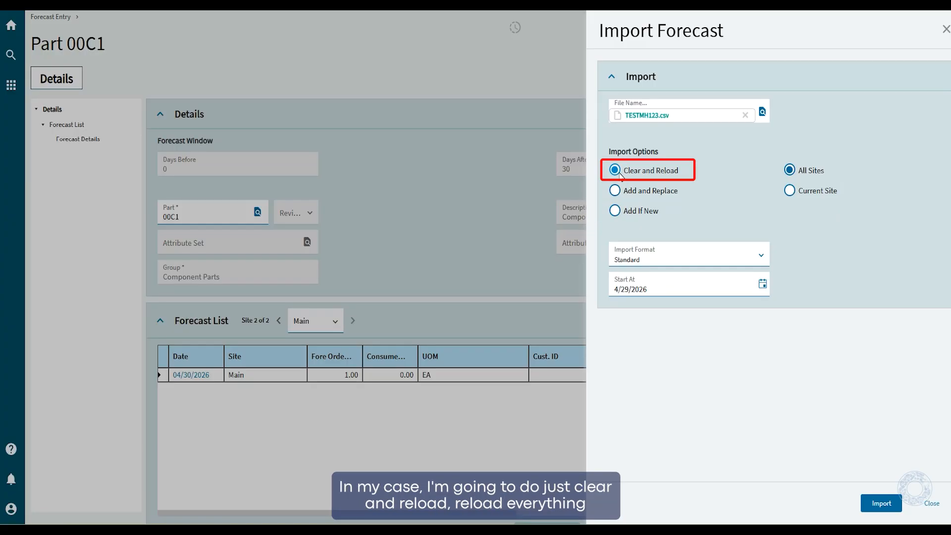
Step: Set the import start date to 4/1/2026 and run the import with Clear and Reload for all sites
left_click(762, 289)
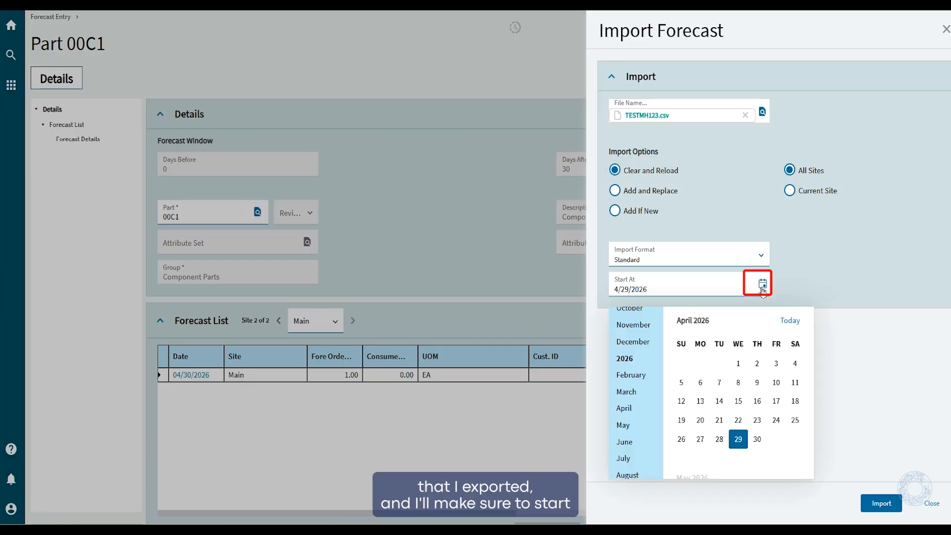
left_click(756, 363)
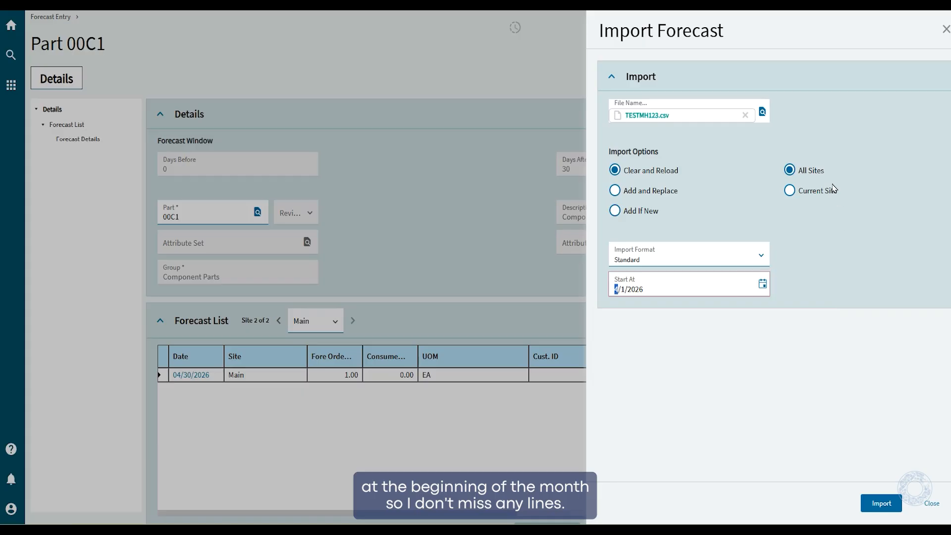
left_click(887, 507)
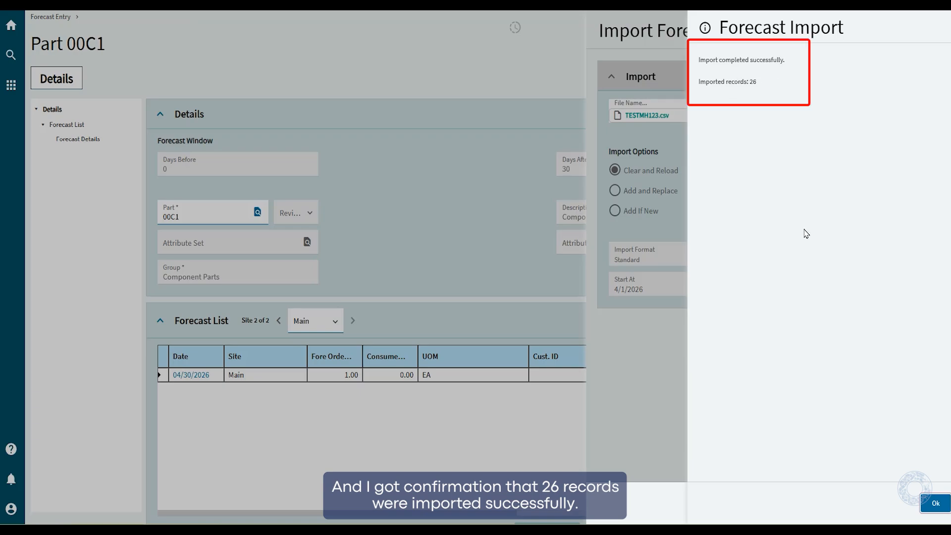
left_click(936, 505)
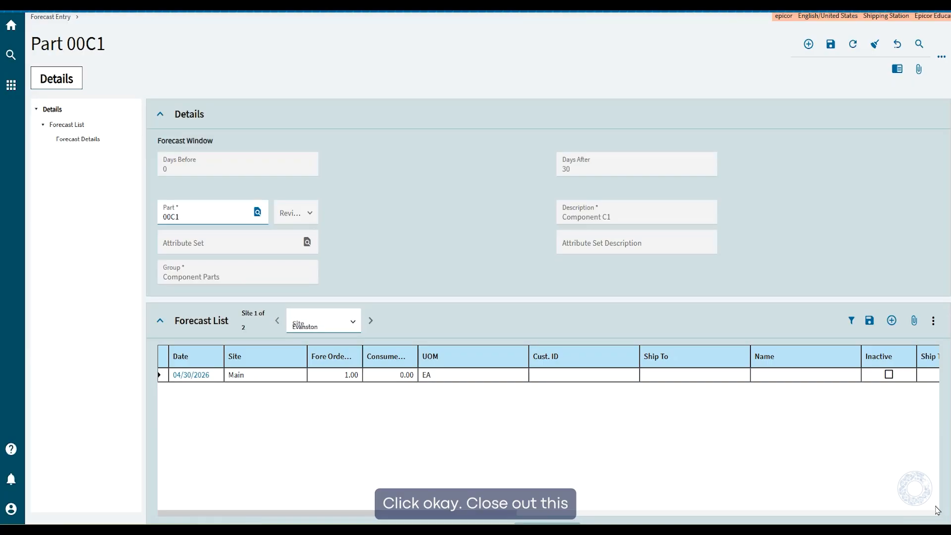
Step: Switch the forecast list to the Main site and review its imported lines
left_click(353, 325)
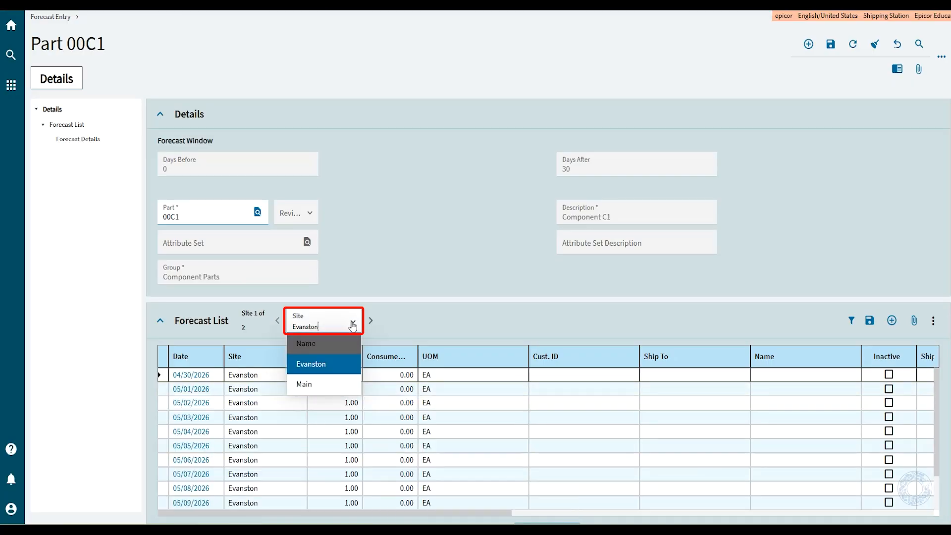
left_click(321, 389)
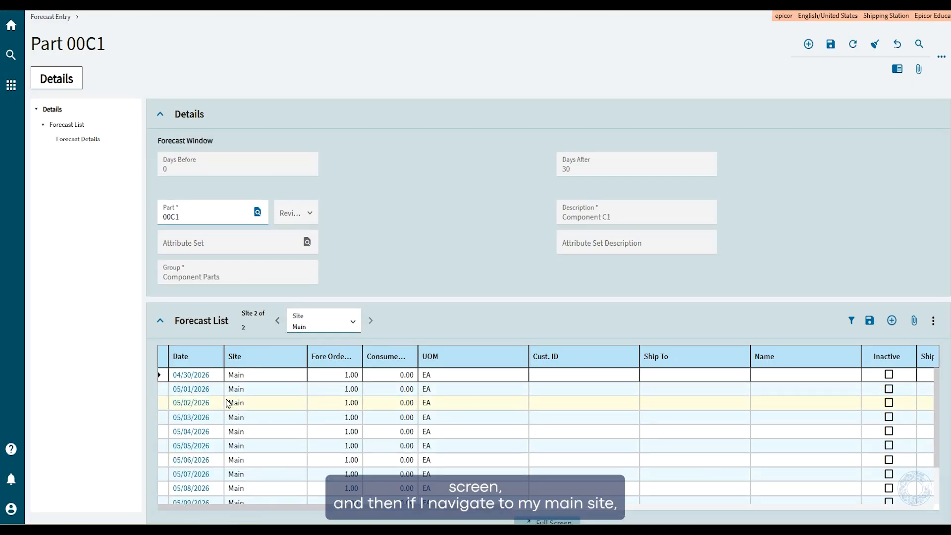
scroll(257, 391, "down", 2)
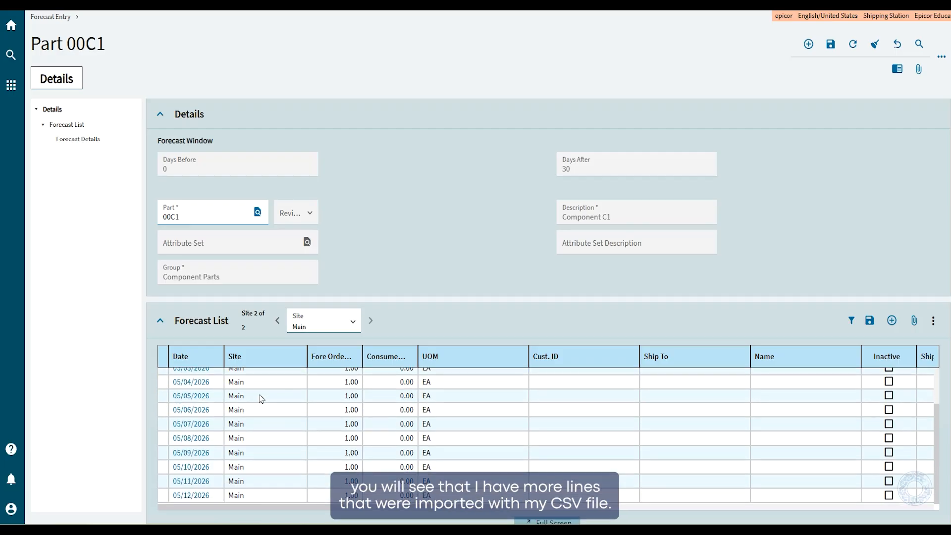
scroll(301, 462, "up", 2)
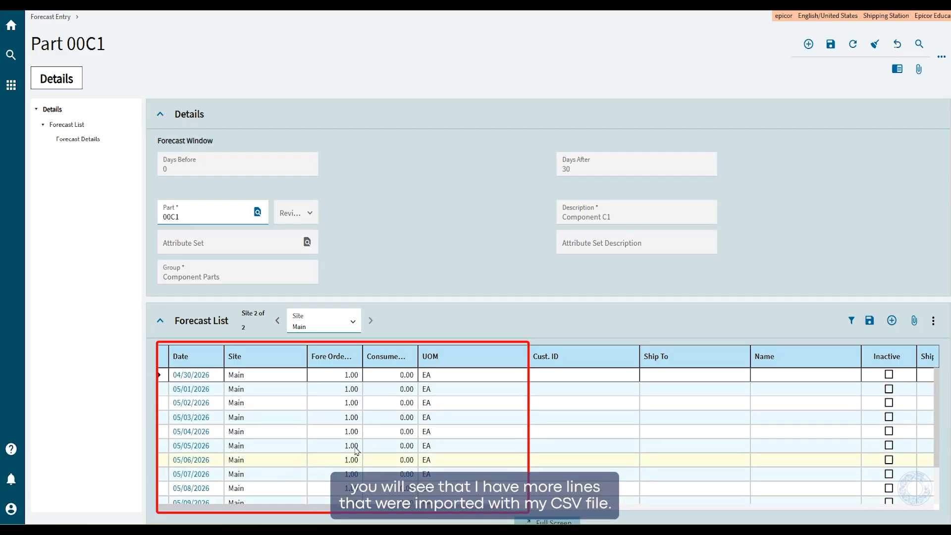